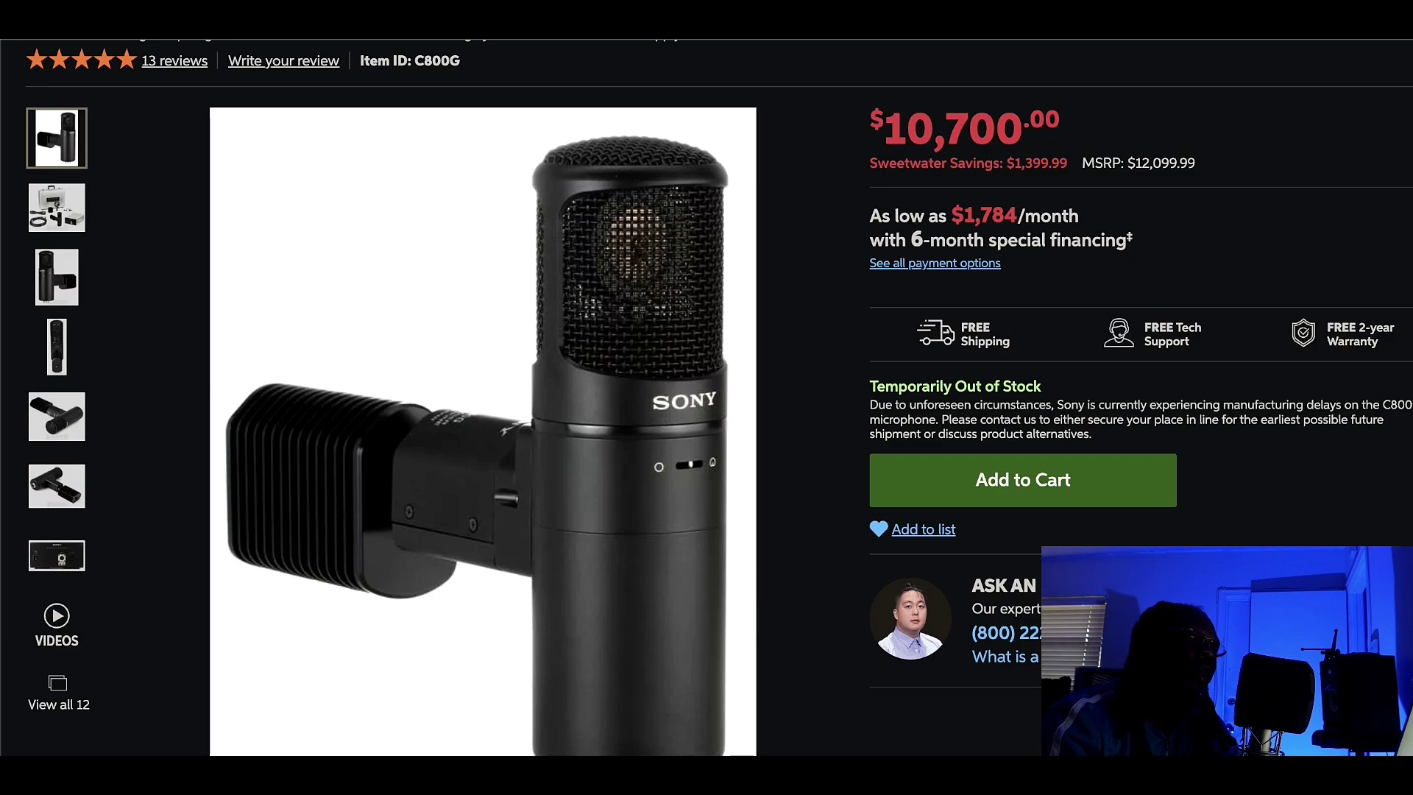
# Look over the Sony C-800G microphone's product page on Sweetwater, including its title, photo and pricing section.
pyautogui.scroll(3, 706, 397)
pyautogui.scroll(-1, 706, 397)
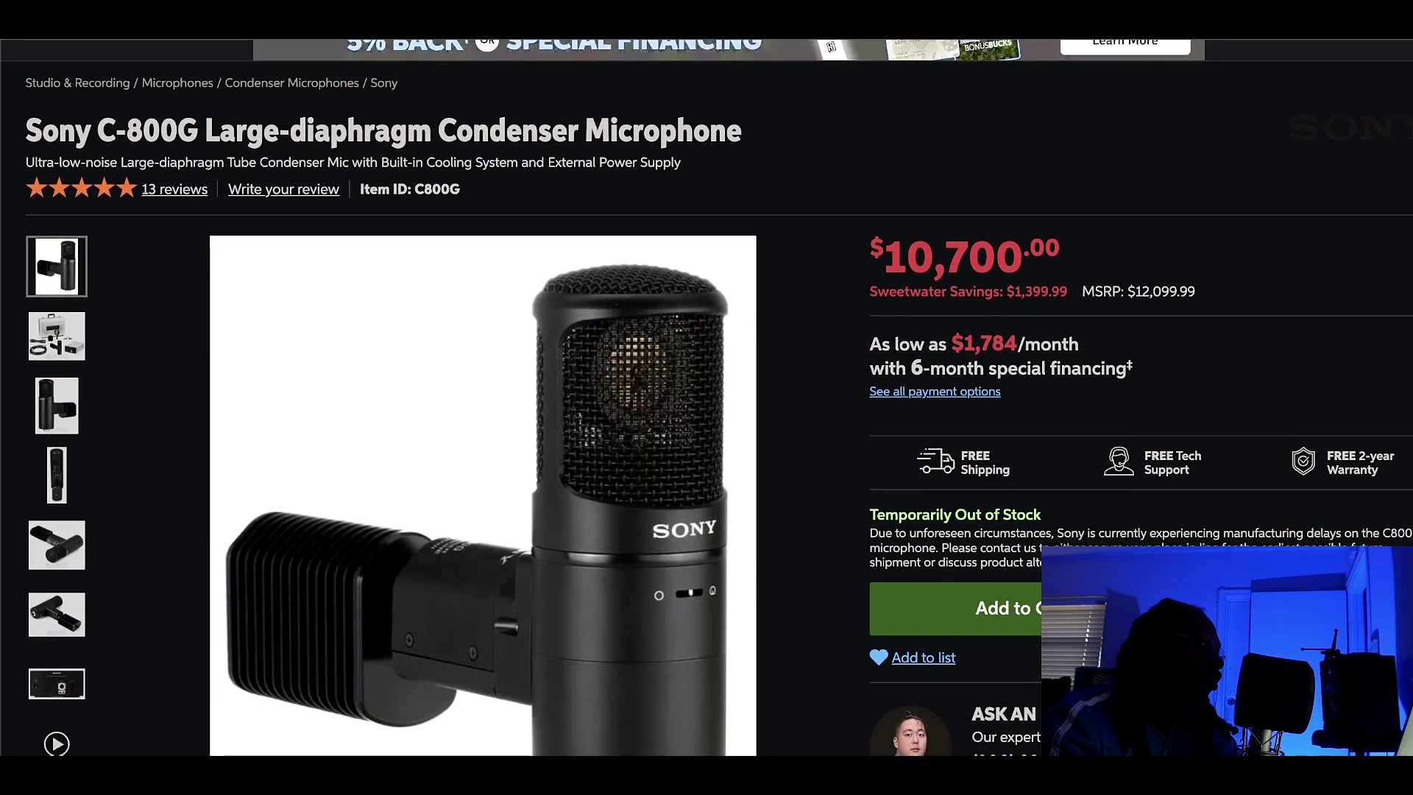
pyautogui.scroll(-1, 706, 398)
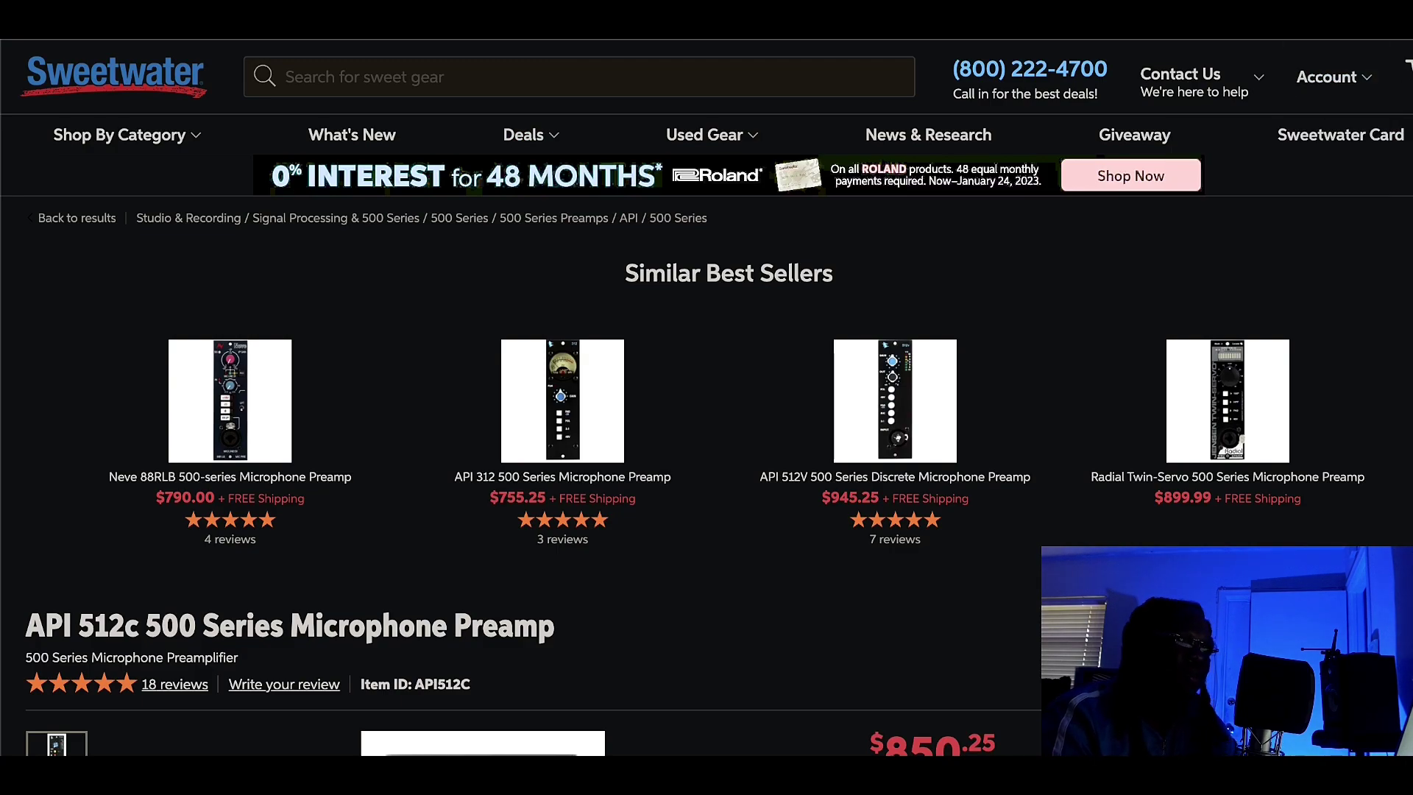
# Examine the API 512c 500 Series preamp's product page, covering the front-panel photo and the pricing section.
pyautogui.scroll(-9, 707, 397)
pyautogui.scroll(2, 706, 398)
pyautogui.scroll(1, 706, 398)
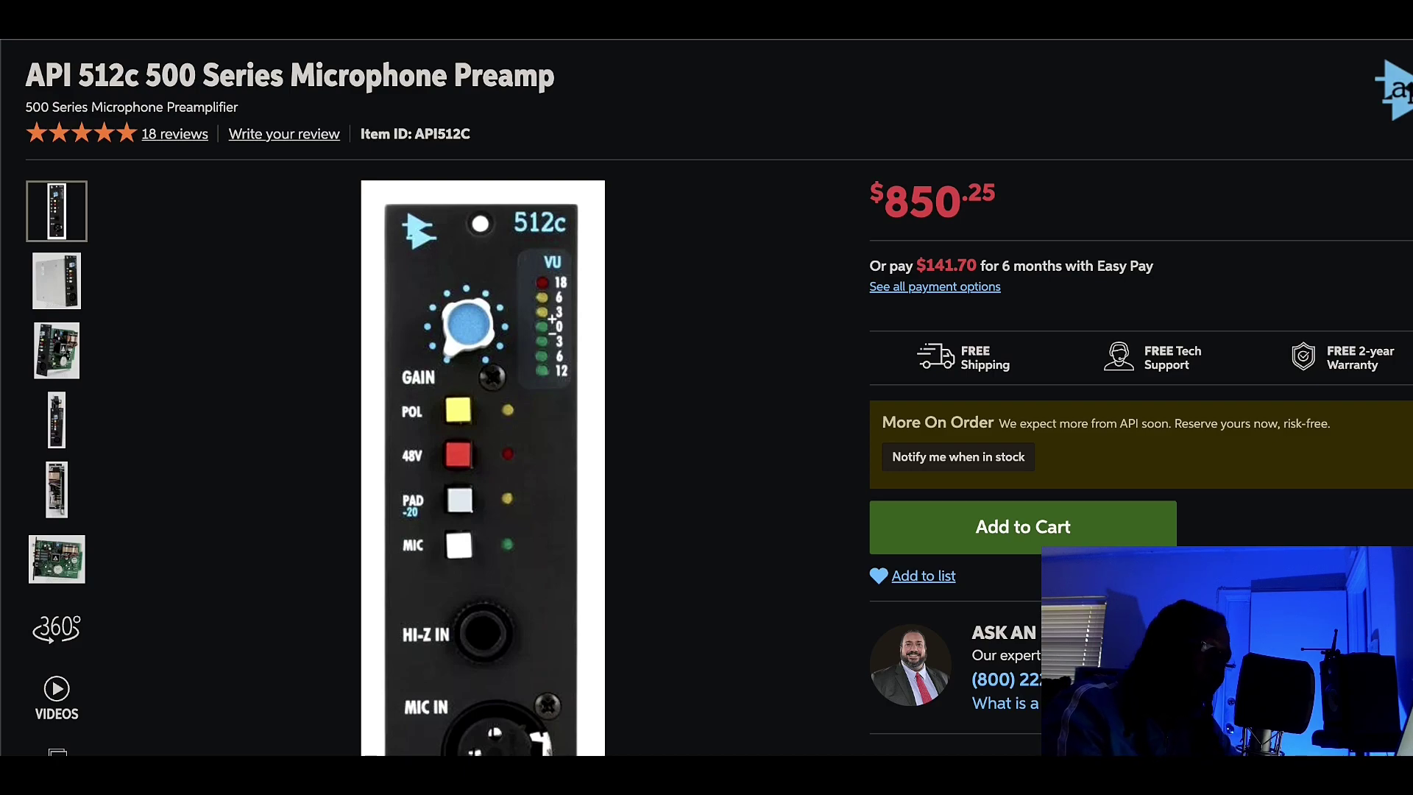
pyautogui.scroll(-1, 718, 397)
pyautogui.scroll(2, 718, 398)
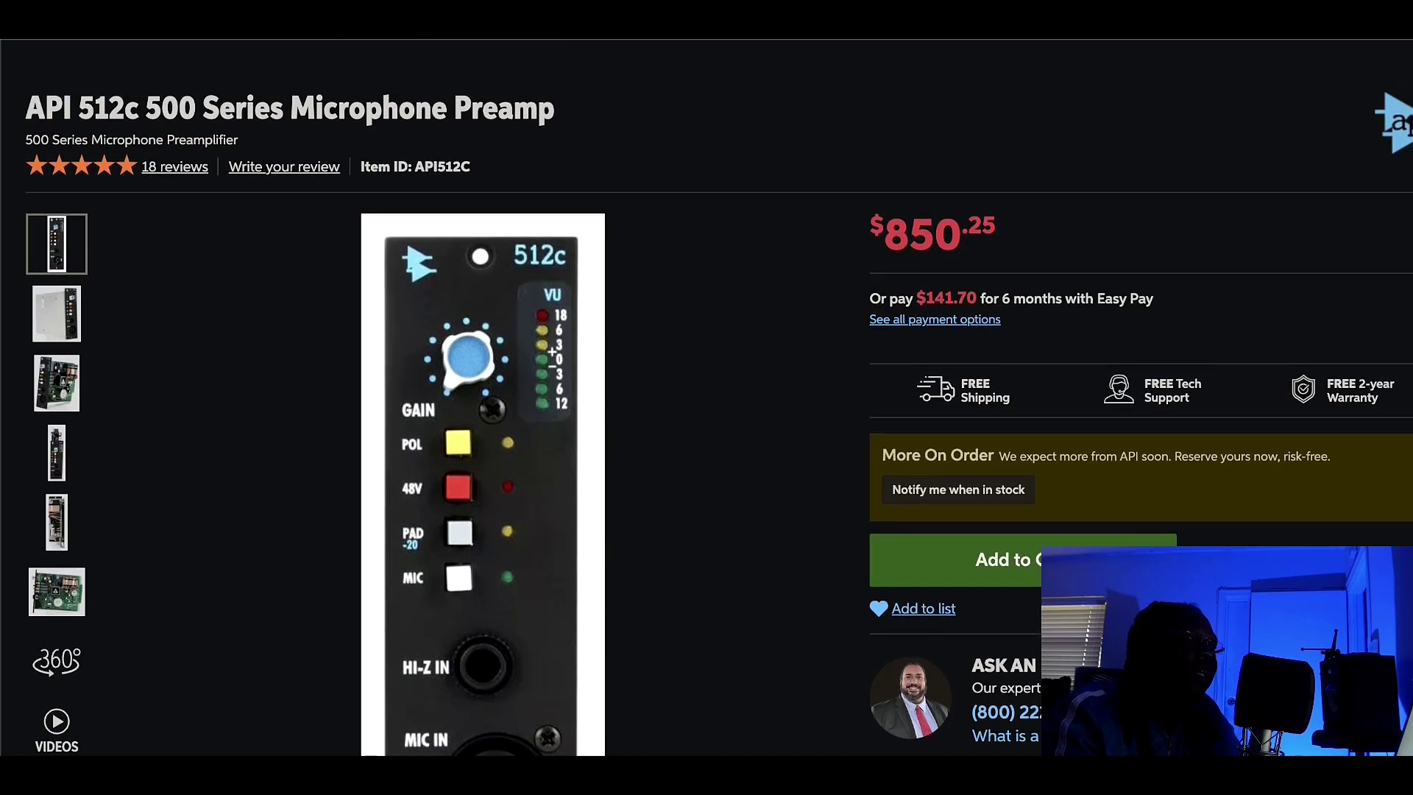
pyautogui.scroll(-3, 718, 416)
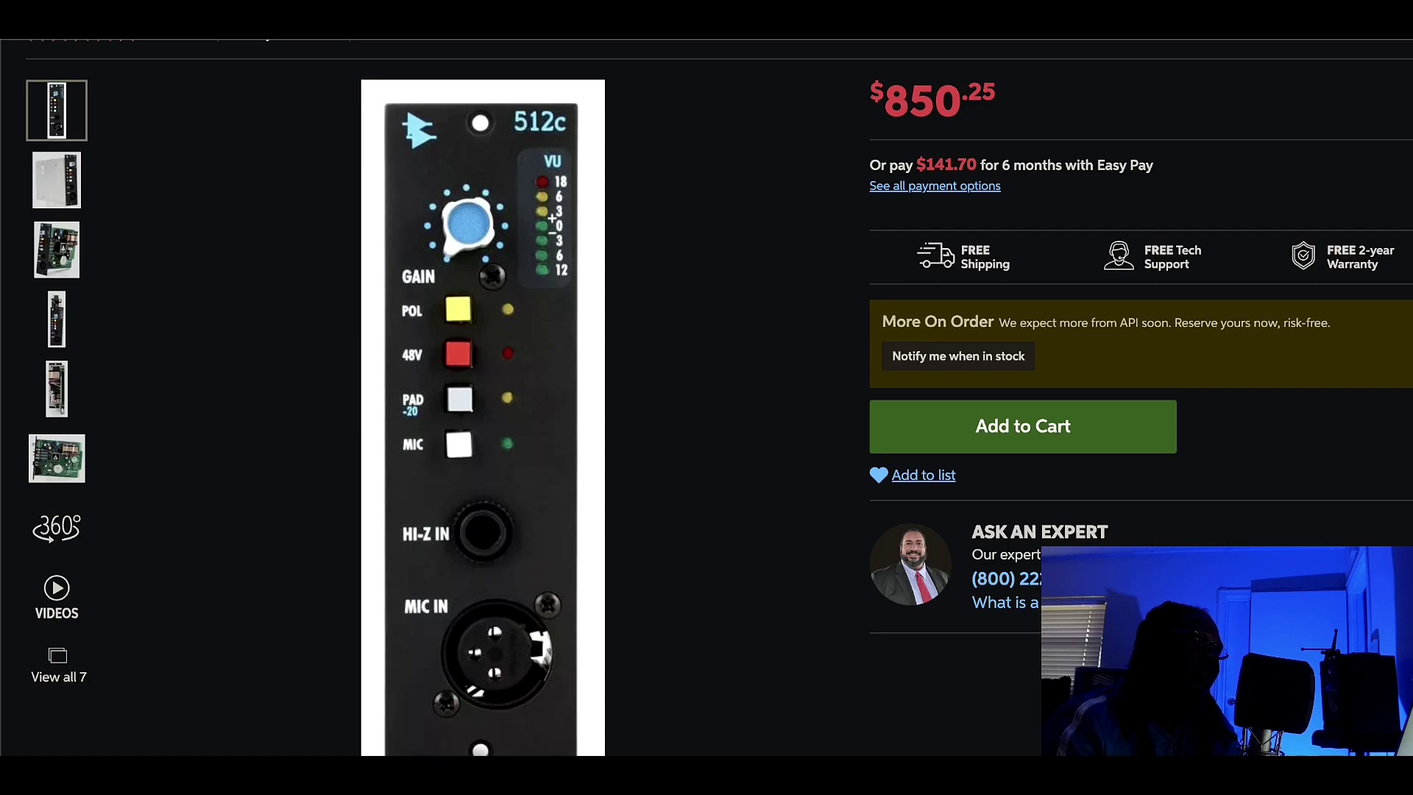
pyautogui.moveTo(552, 173)
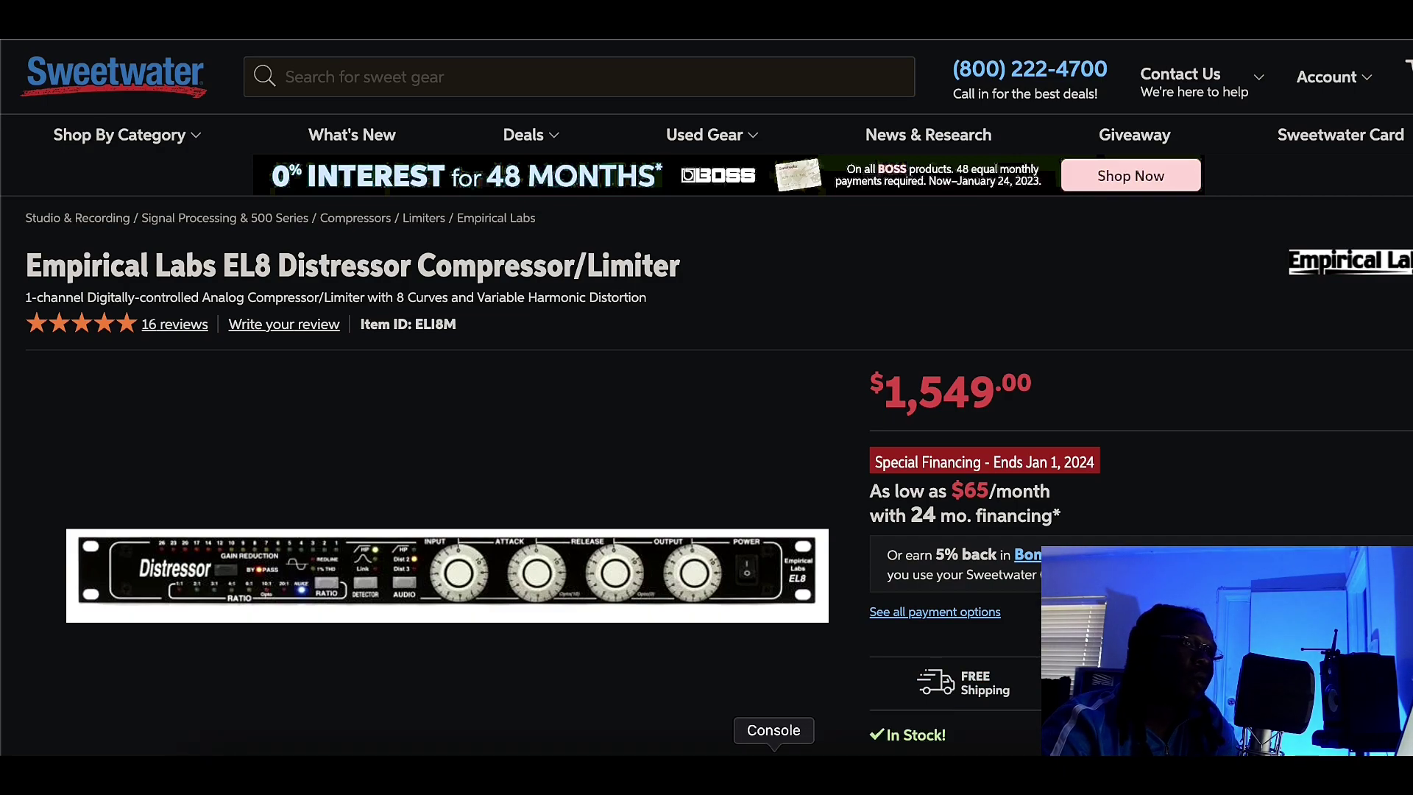
# Switch to Console and inspect the EL8 Distressor settings on the S/PDIF and Analog 1 channels, closing both plug-in windows.
pyautogui.click(773, 769)
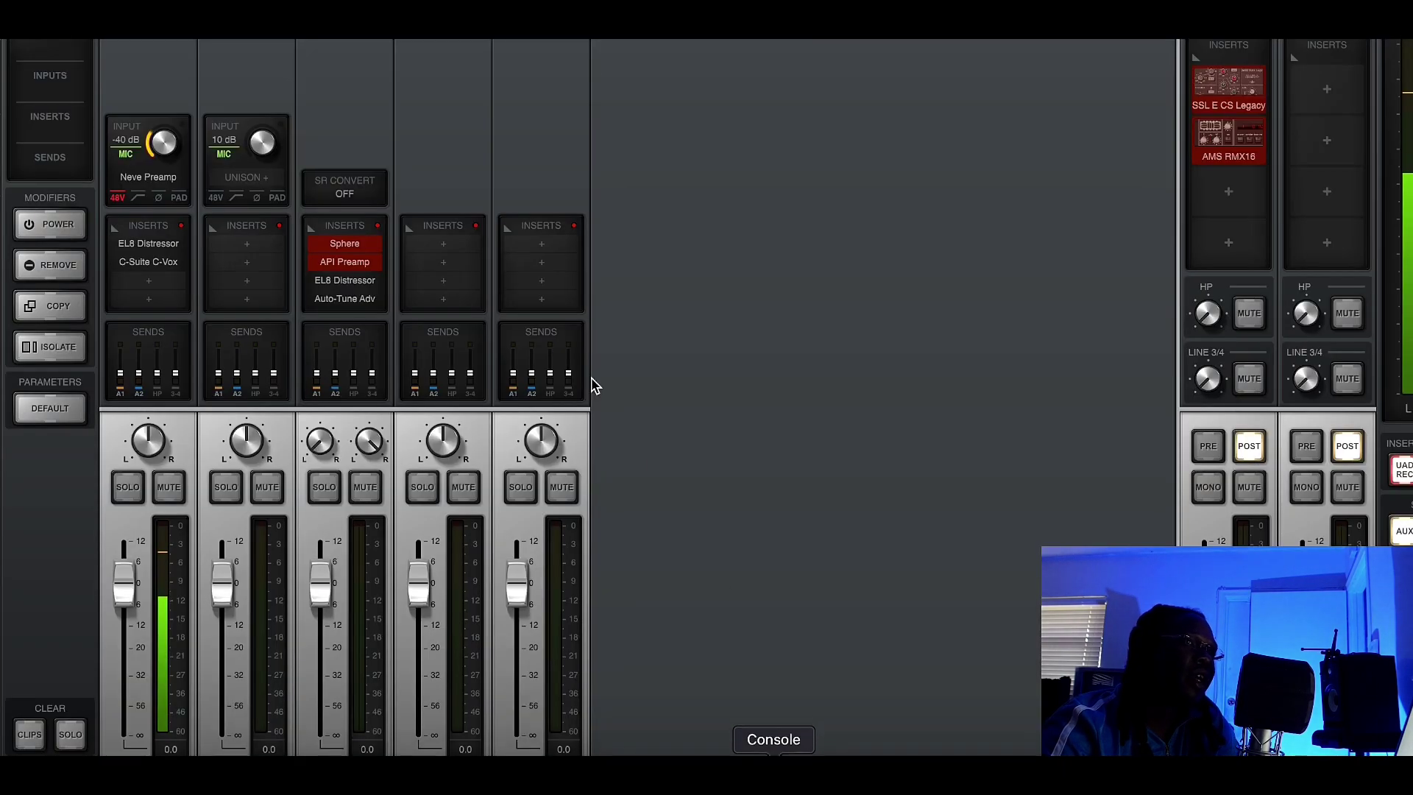
pyautogui.click(343, 283)
pyautogui.moveTo(829, 7); pyautogui.dragTo(770, 142)
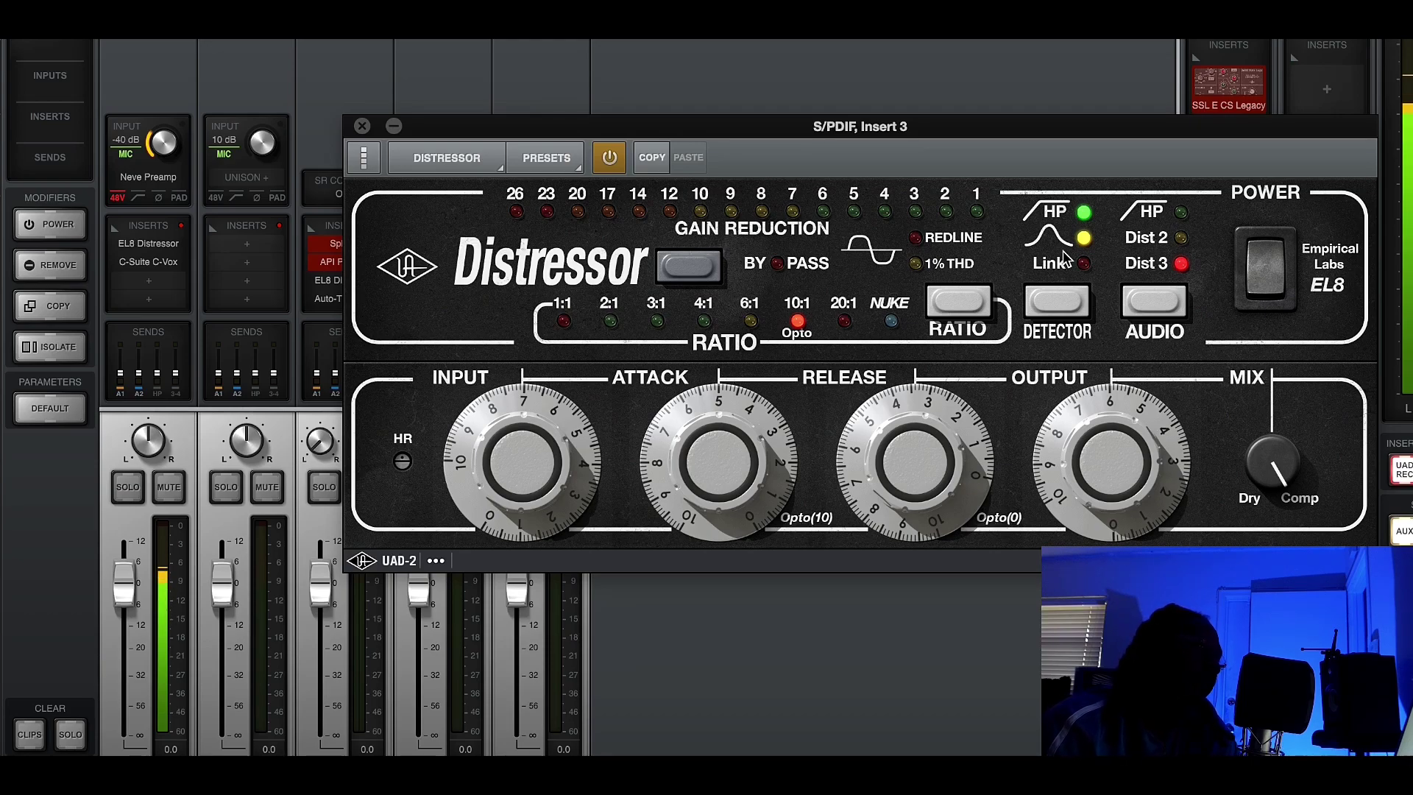
pyautogui.click(156, 244)
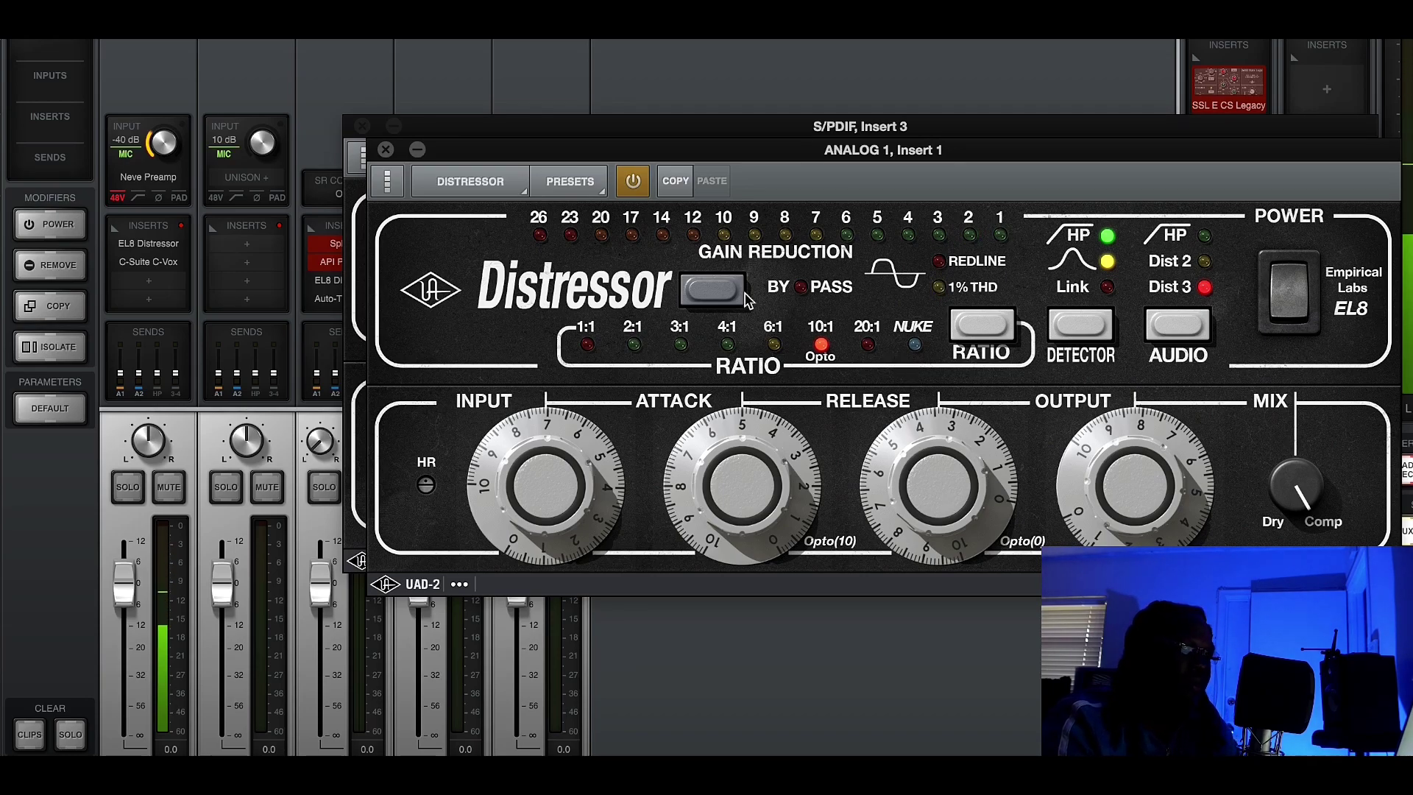
pyautogui.click(380, 153)
pyautogui.click(361, 127)
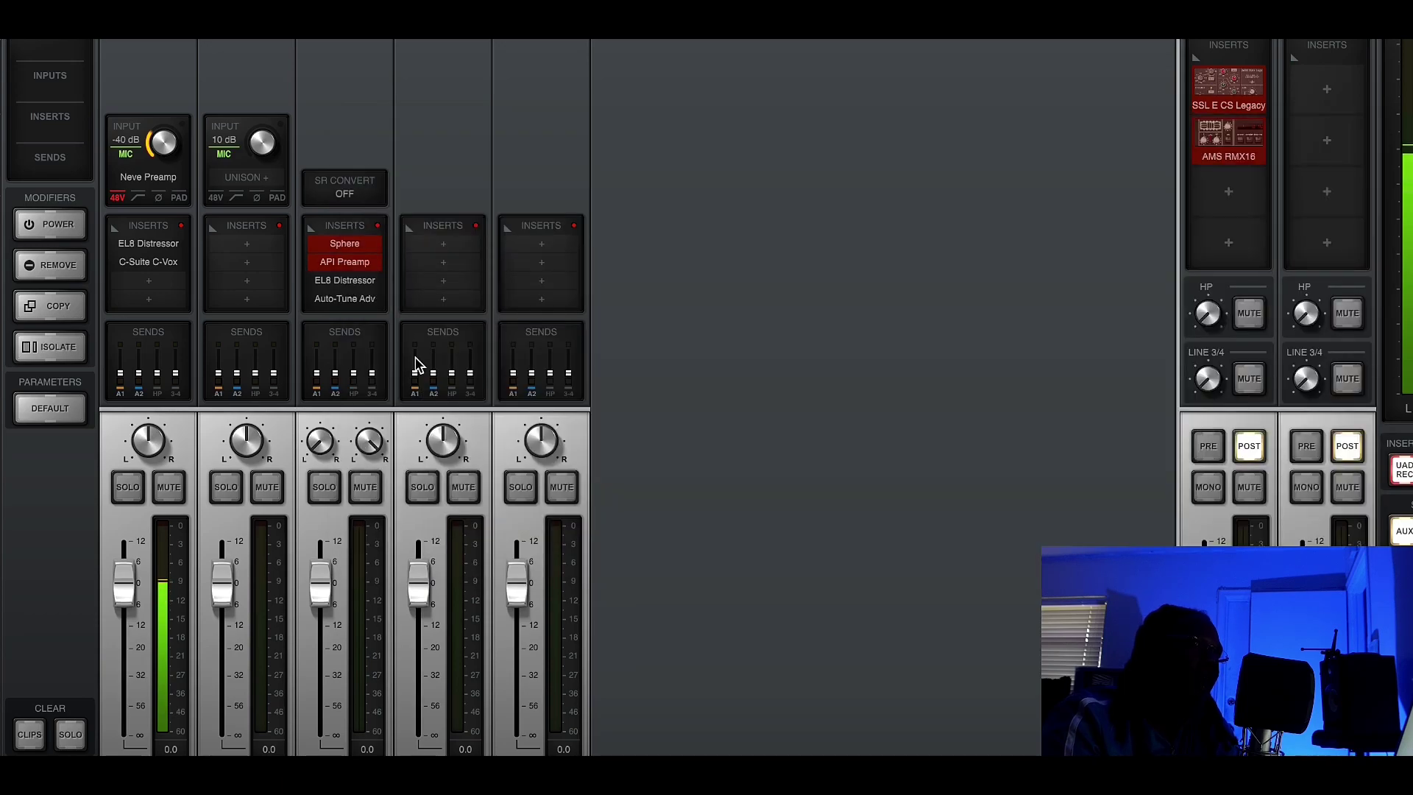
# Set the scale to Minor in the S/PDIF channel's Auto-Tune Realtime Advanced insert and close the plug-in.
pyautogui.click(352, 300)
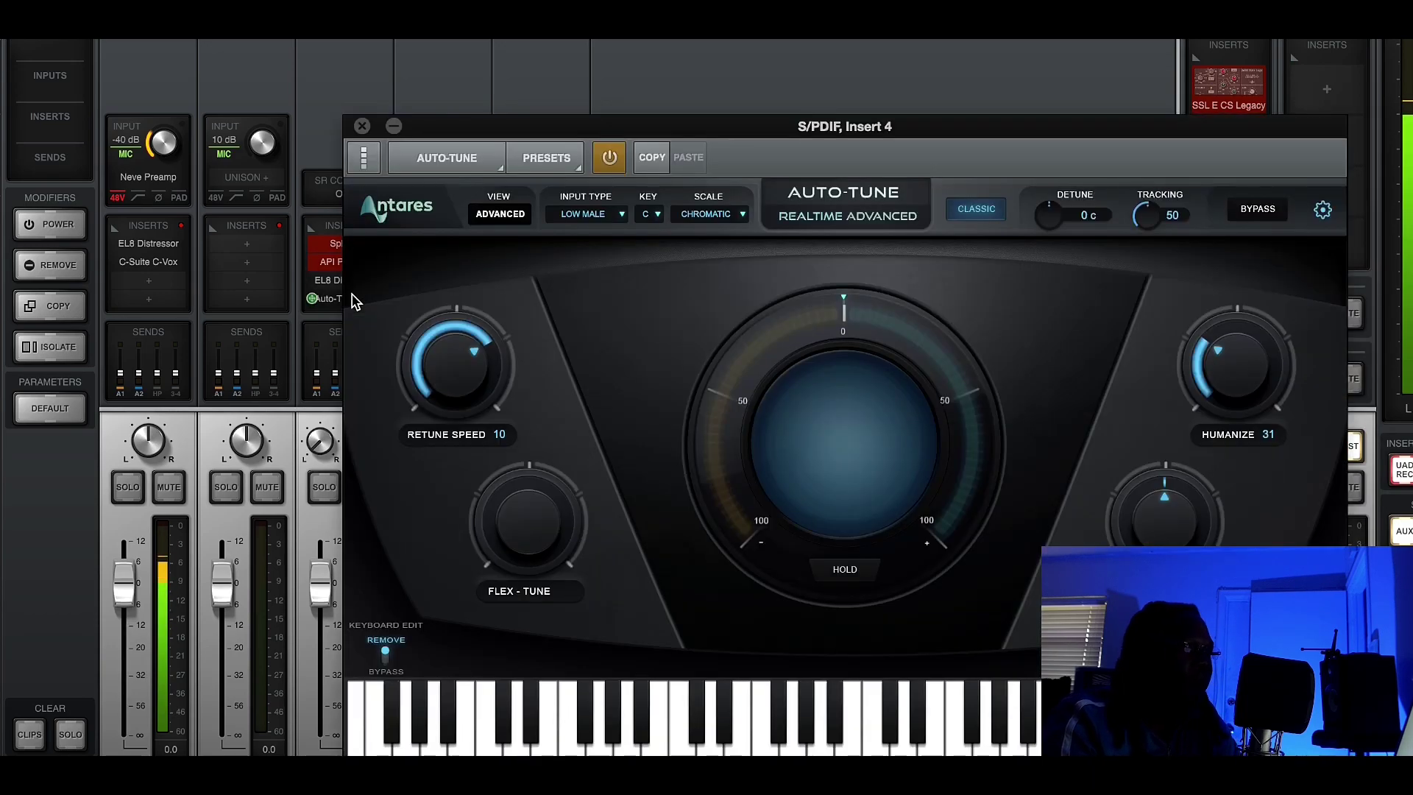
pyautogui.moveTo(561, 117); pyautogui.dragTo(514, 56)
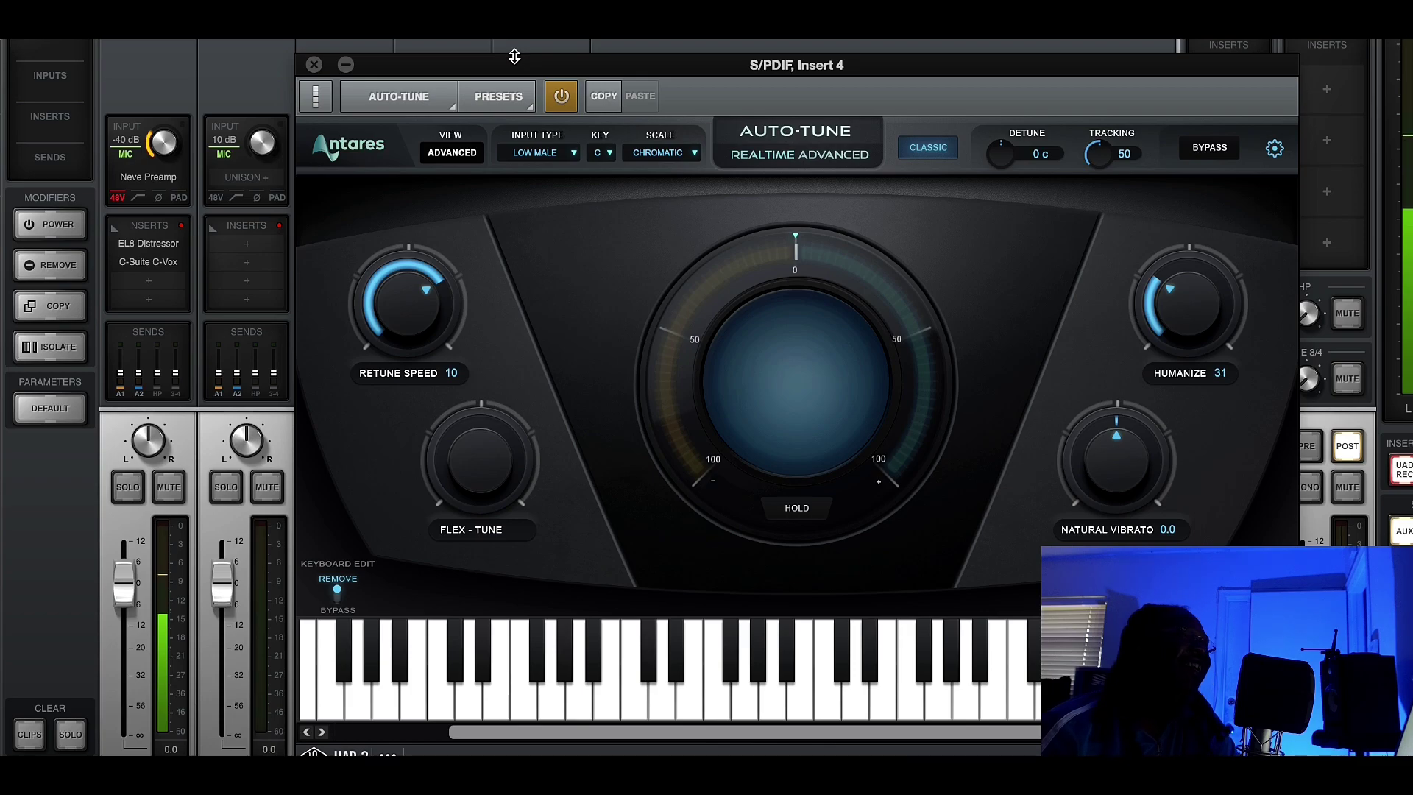
pyautogui.click(666, 155)
pyautogui.click(654, 187)
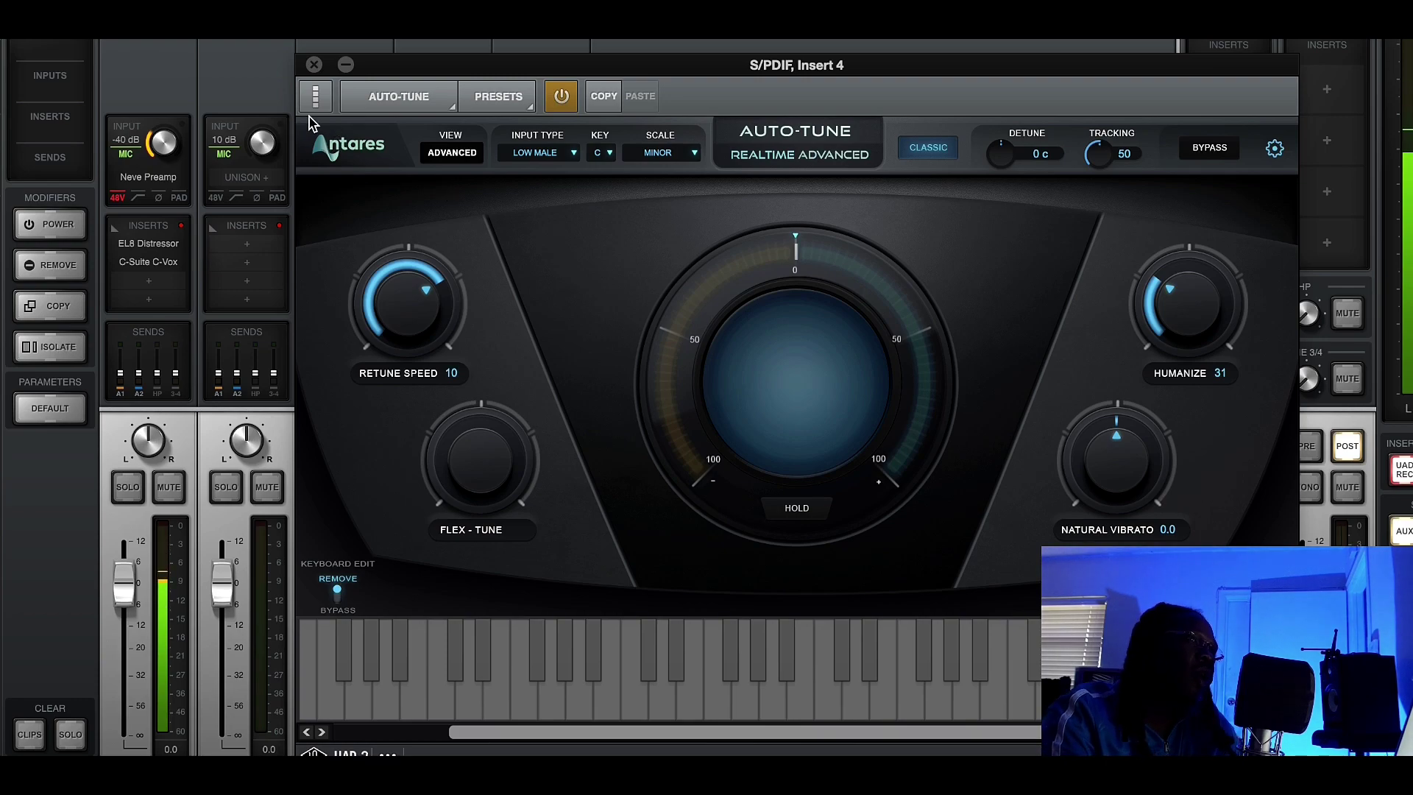
pyautogui.click(313, 65)
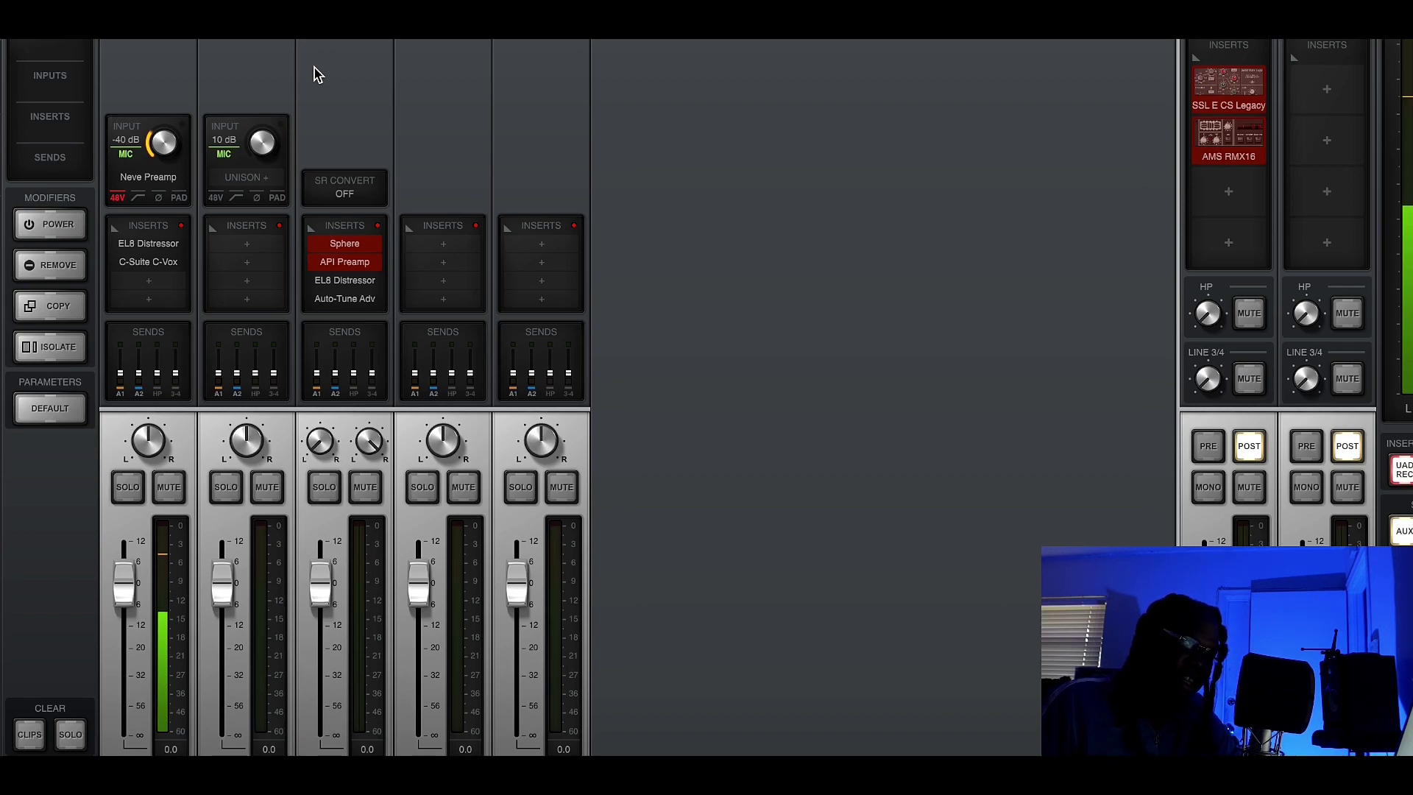
# Inspect AUX 1's SSL E channel strip and AMS RMX16 reverb settings, switching briefly to Google Chrome to view the studio photo.
pyautogui.click(1233, 92)
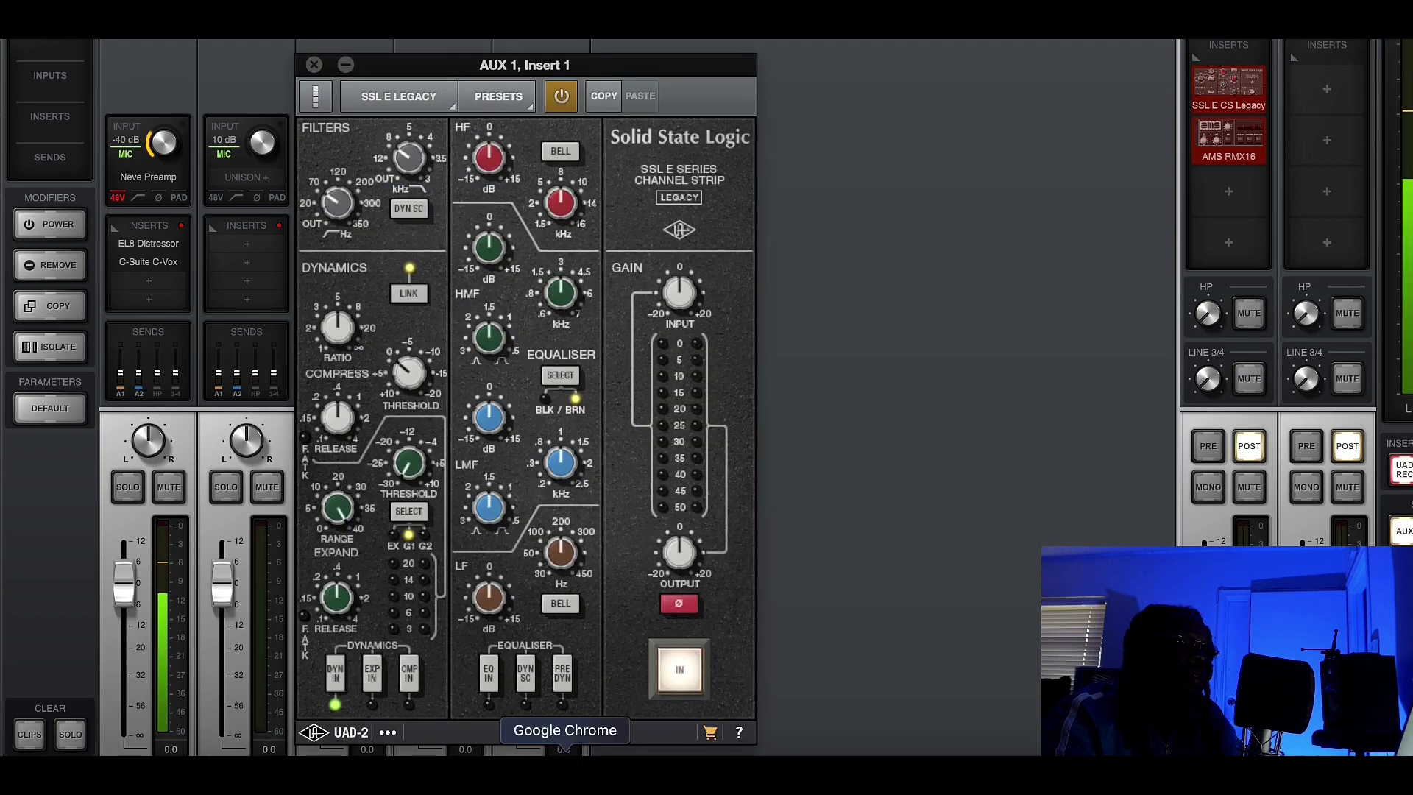
pyautogui.click(552, 769)
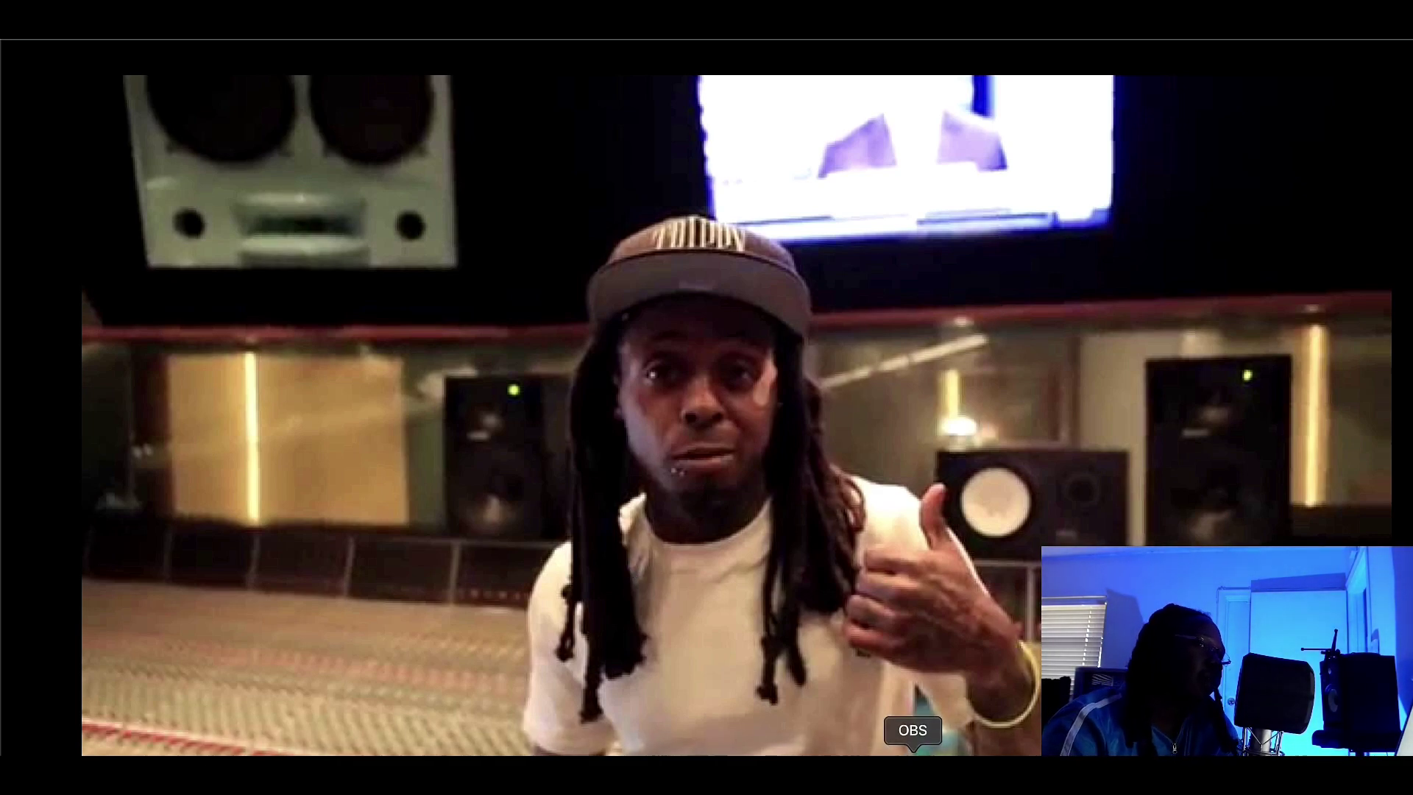
pyautogui.click(774, 773)
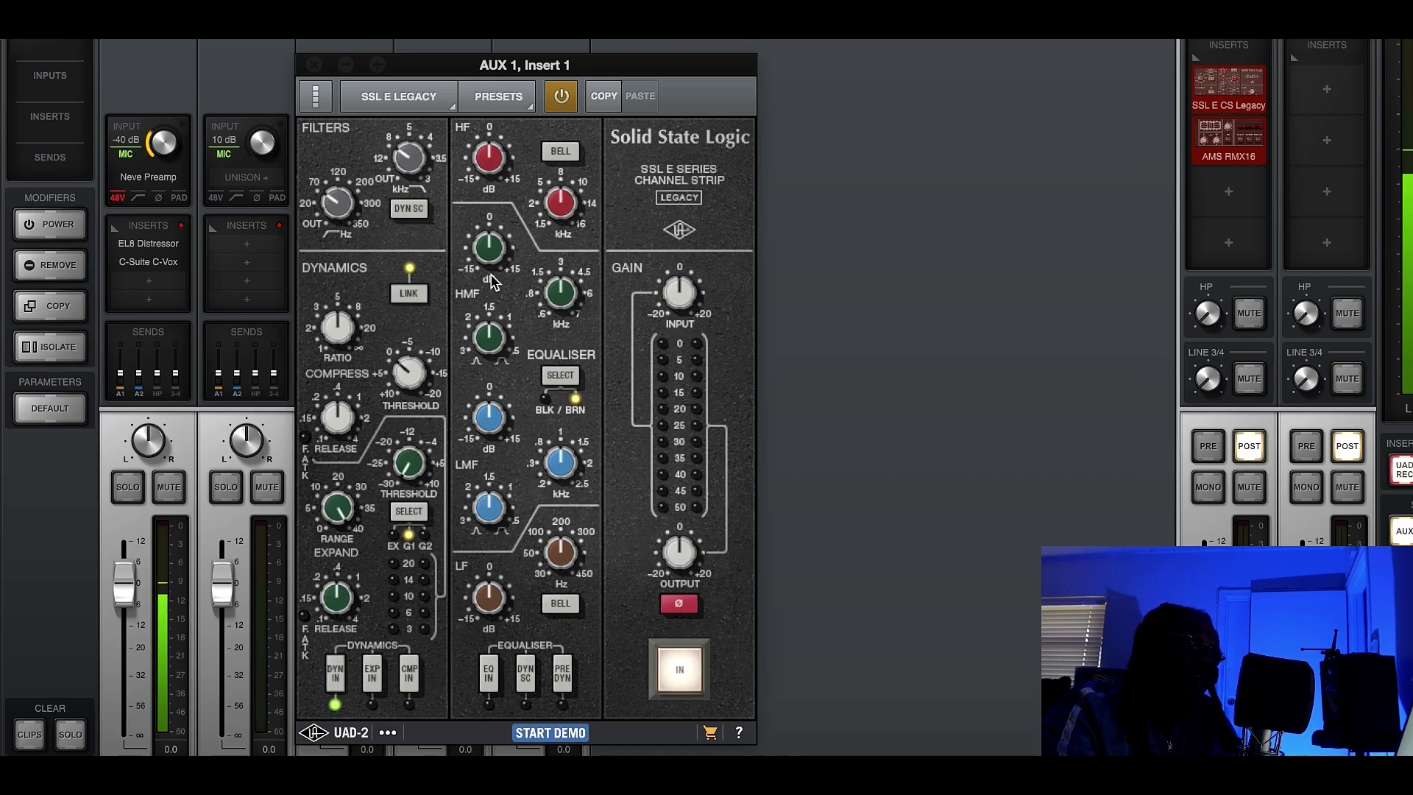
pyautogui.click(313, 66)
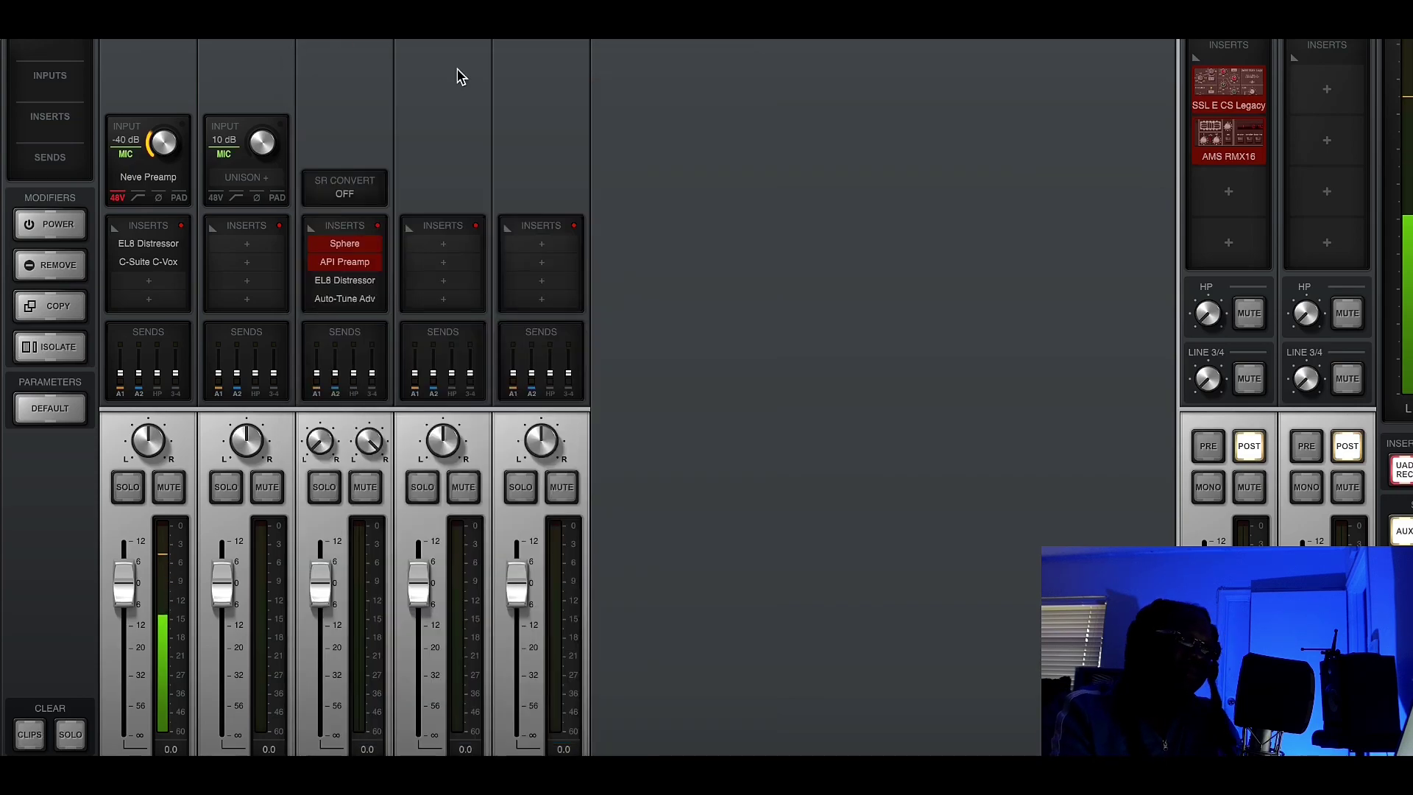
pyautogui.click(1218, 135)
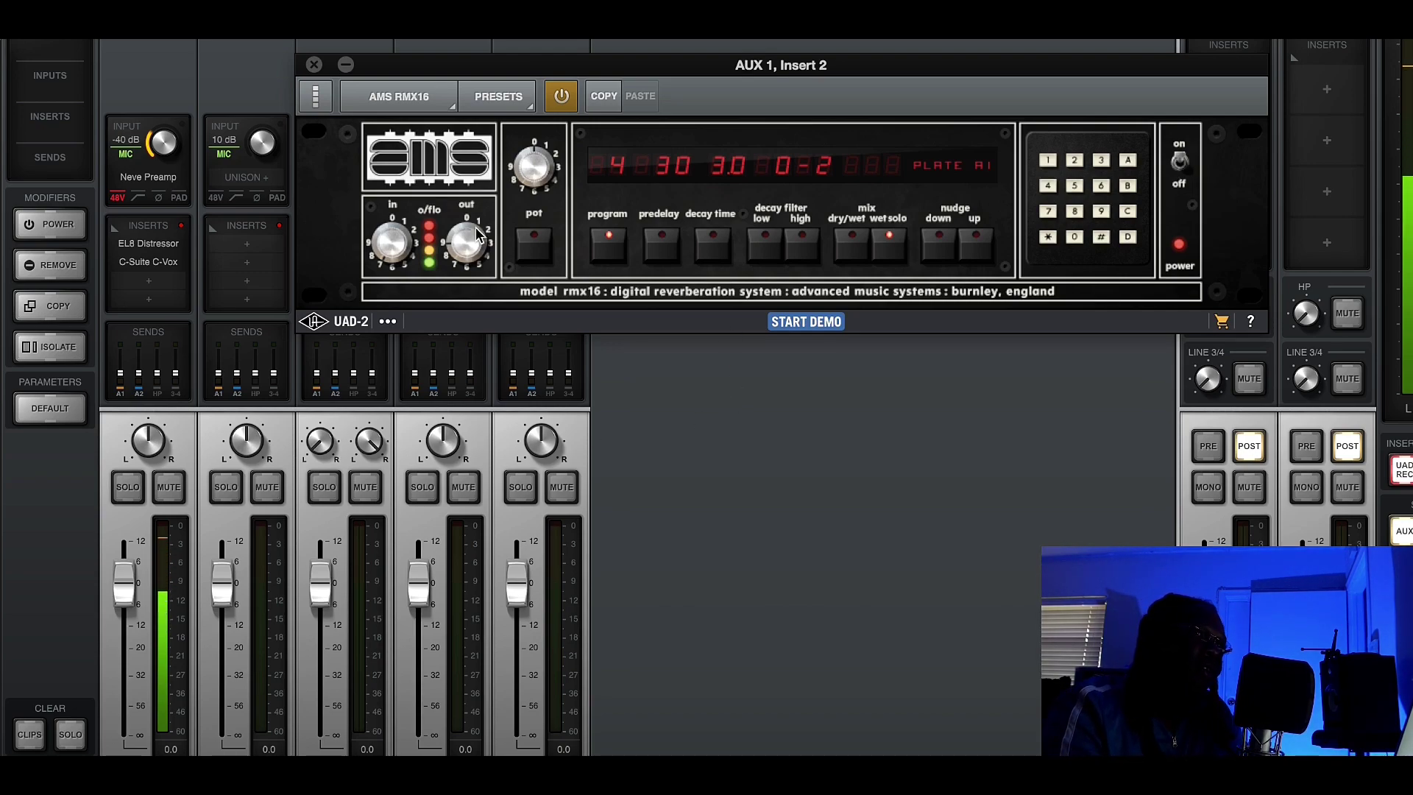
pyautogui.click(314, 66)
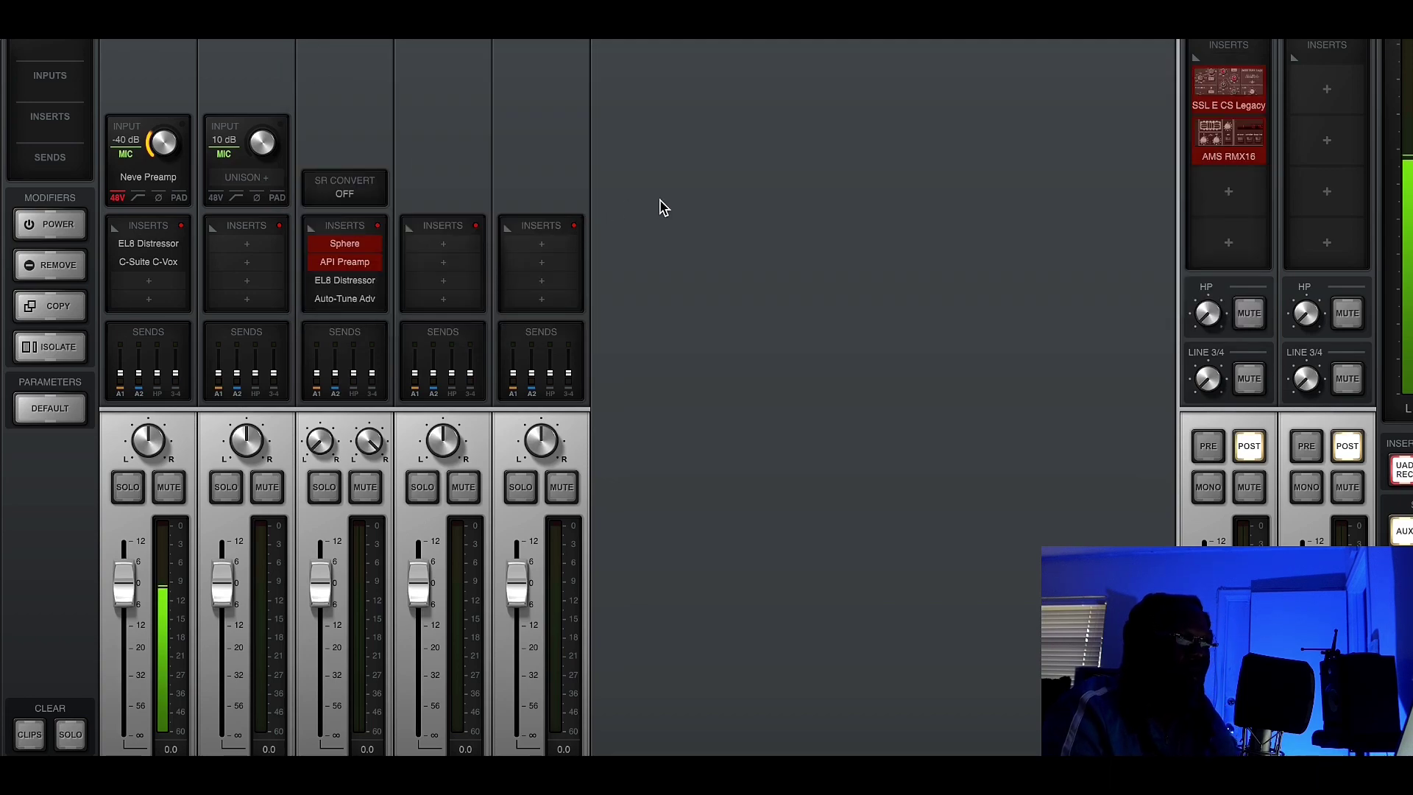
# Inspect the Sphere microphone model and the API Preamp settings on the S/PDIF channel, closing each plug-in window.
pyautogui.click(346, 248)
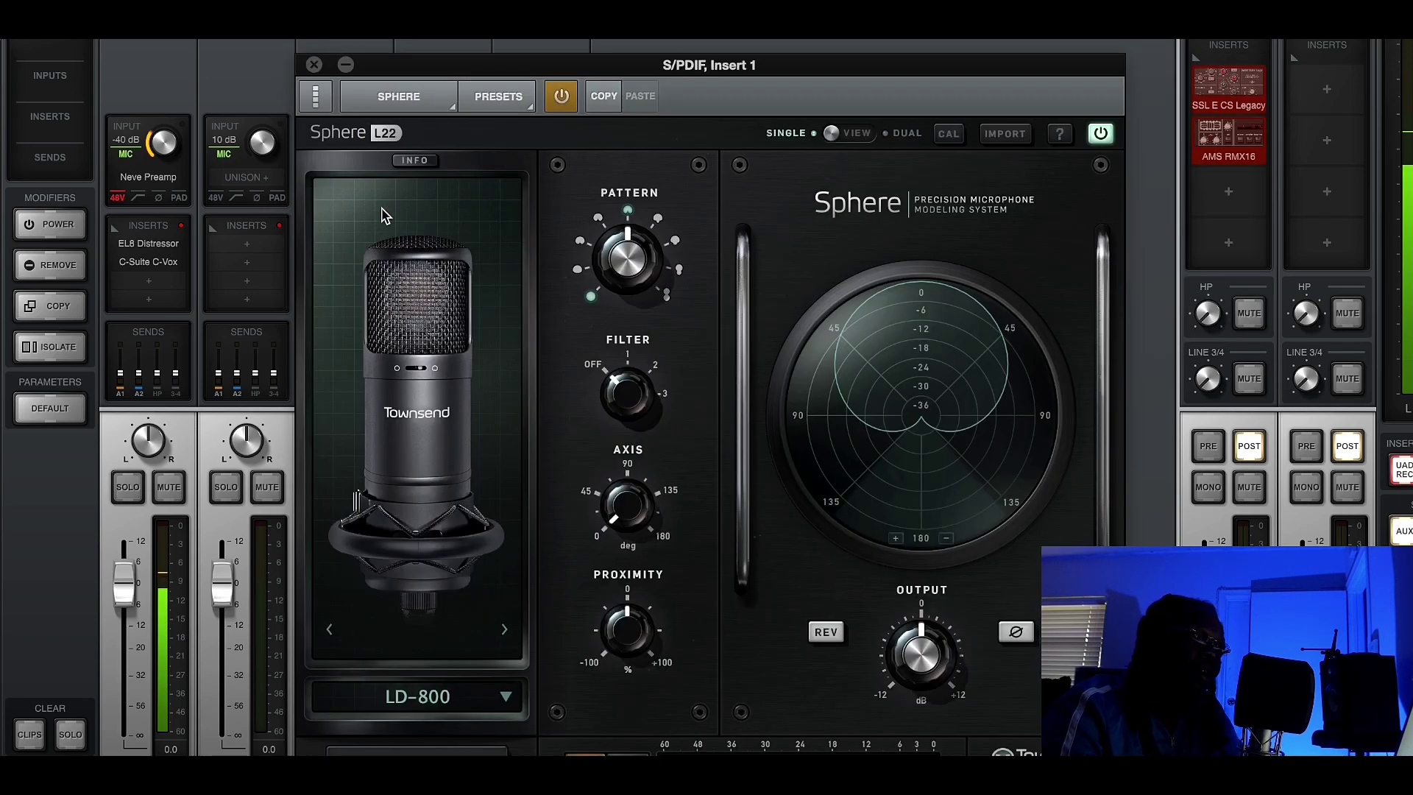
pyautogui.click(314, 65)
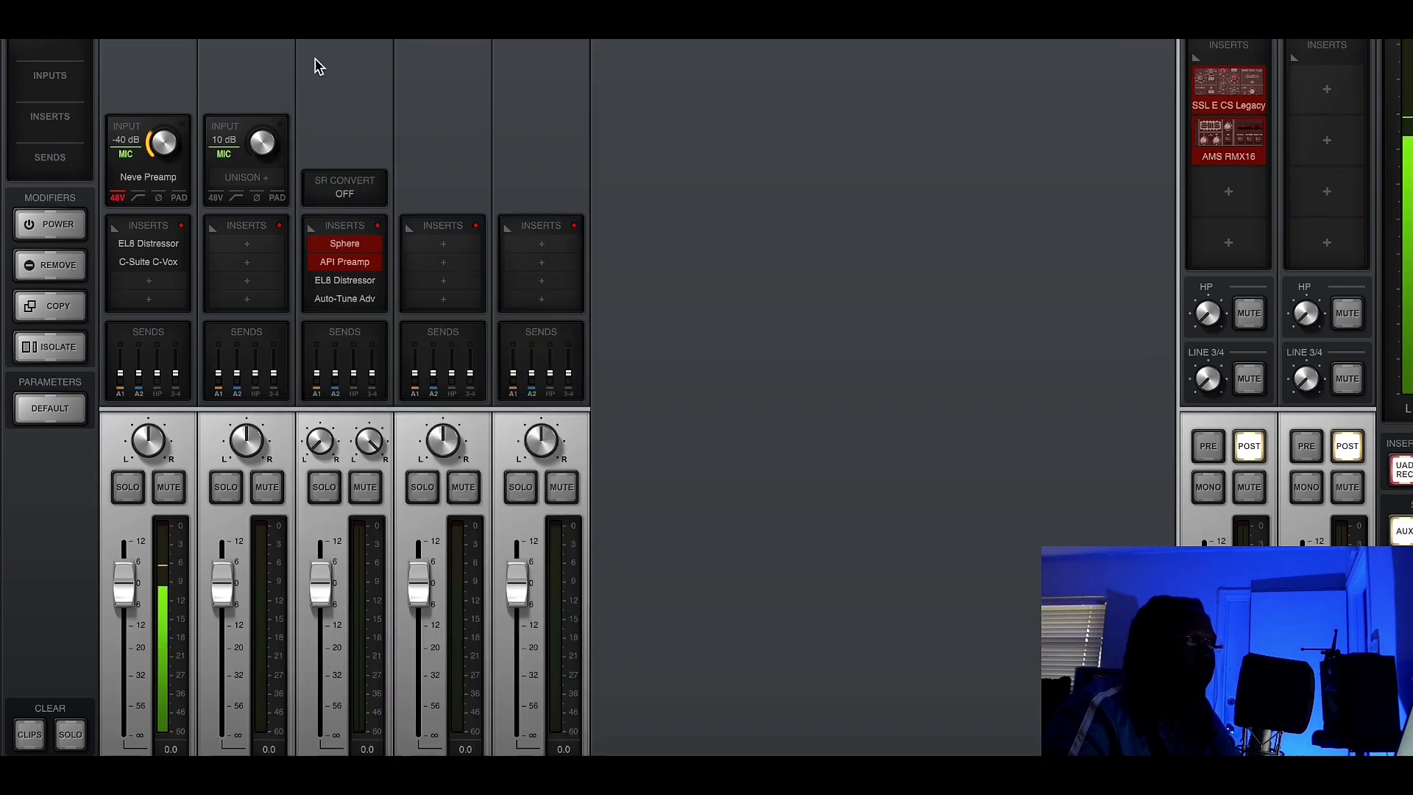
pyautogui.click(353, 264)
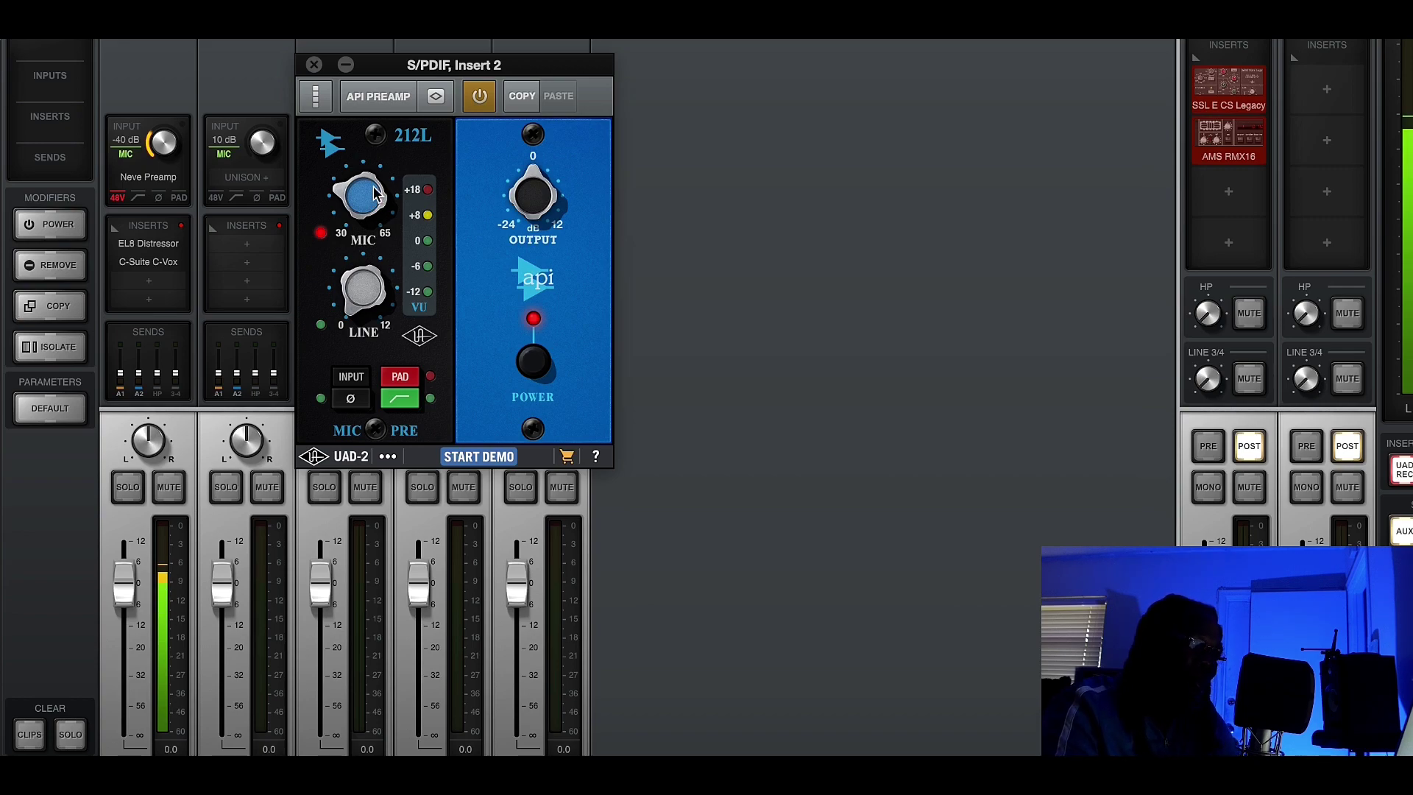
pyautogui.click(313, 65)
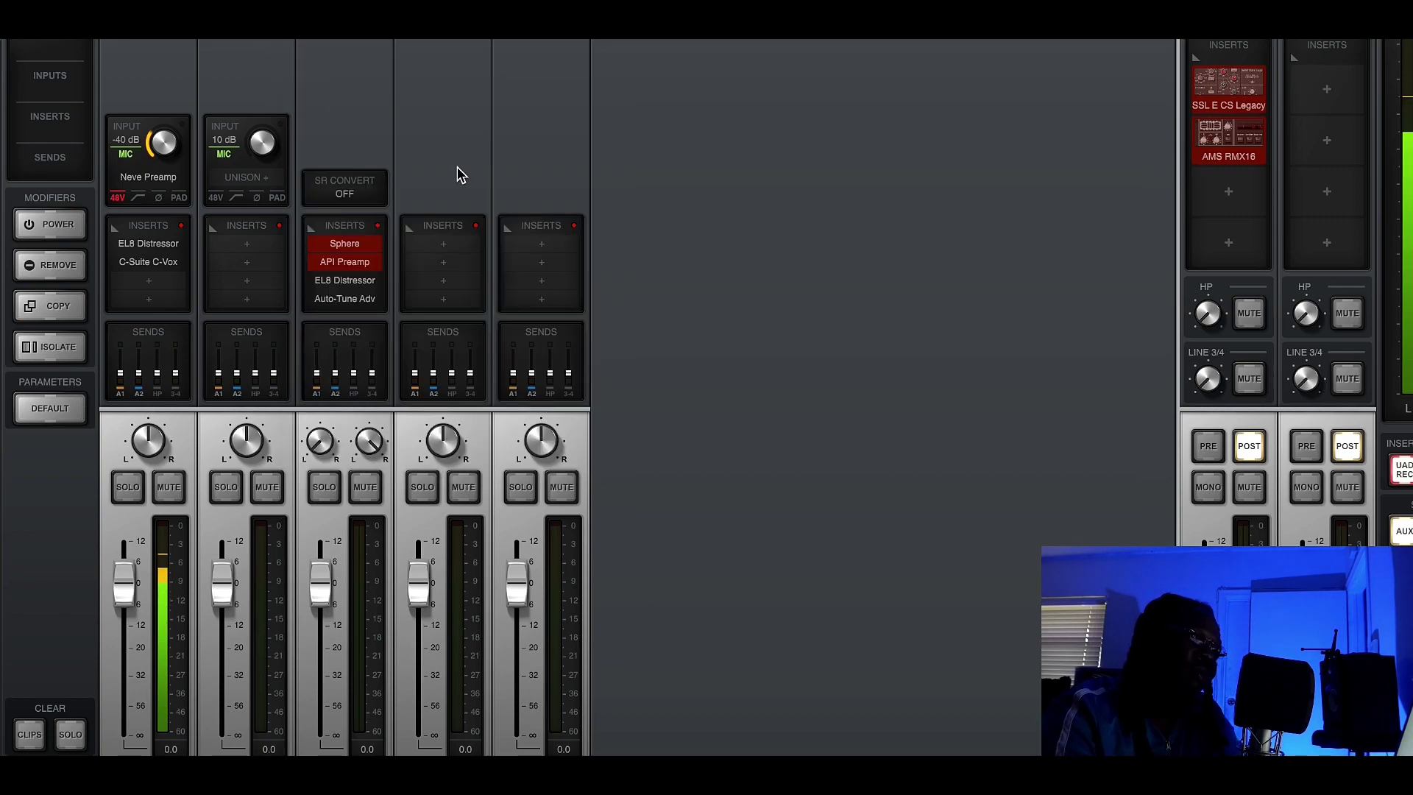